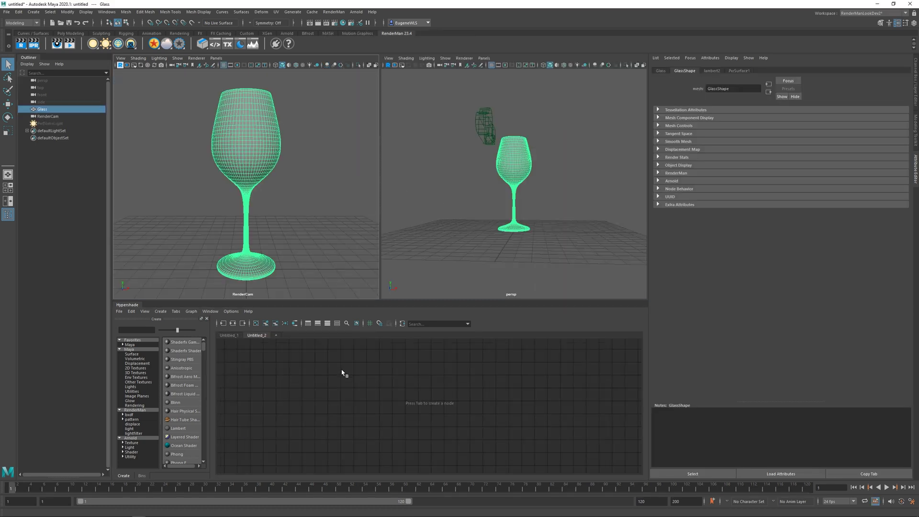
- Start the IPR render and add two rotated PxrRectLights, the copy angled toward the camera
left_click(34, 44)
left_click(92, 43)
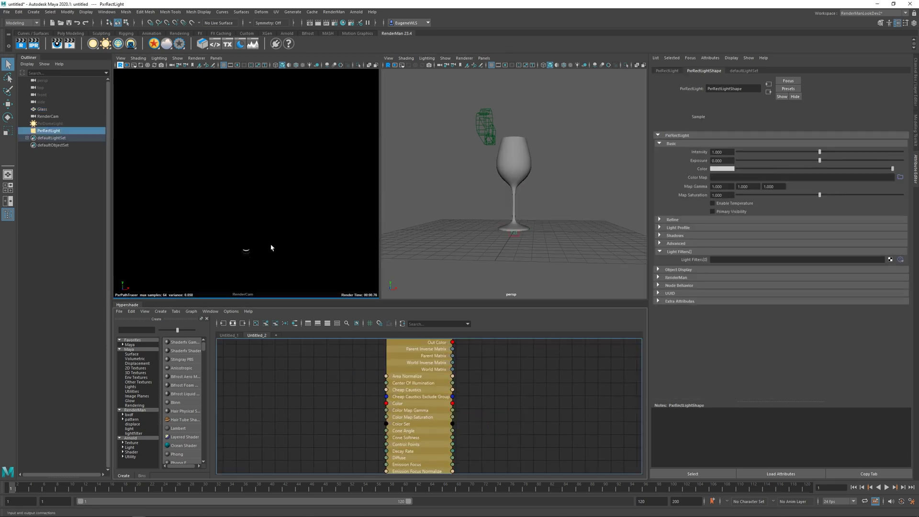
key("ctrl+d")
left_click_drag(512, 192, 483, 249, "alt")
key("e")
key("ctrl+d")
left_click_drag(550, 201, 612, 173, "alt")
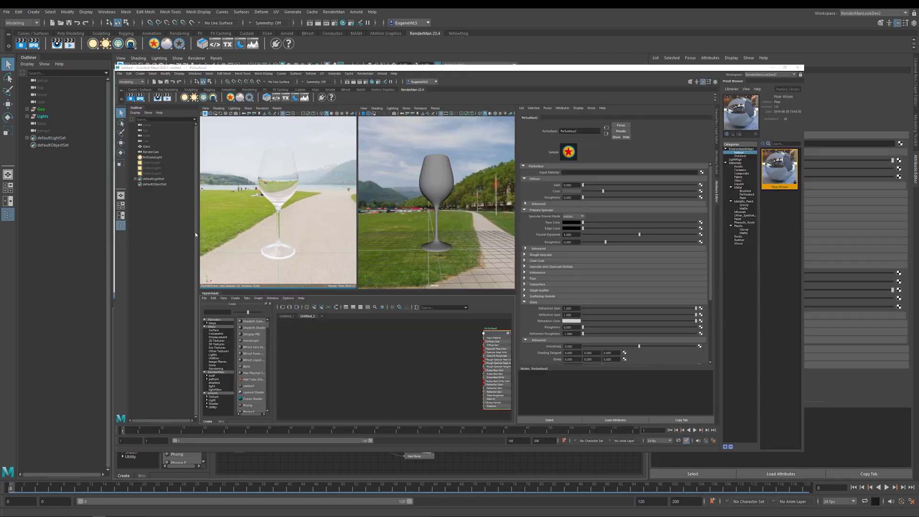
- Apply the indoor atrium HDRI preset, then switch to an outdoor environment preset
double_click(772, 172)
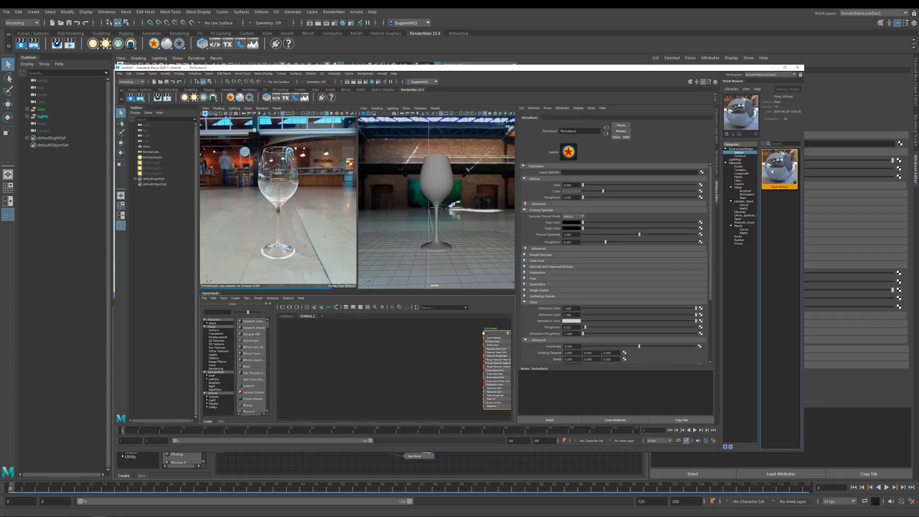
left_click(740, 155)
double_click(776, 252)
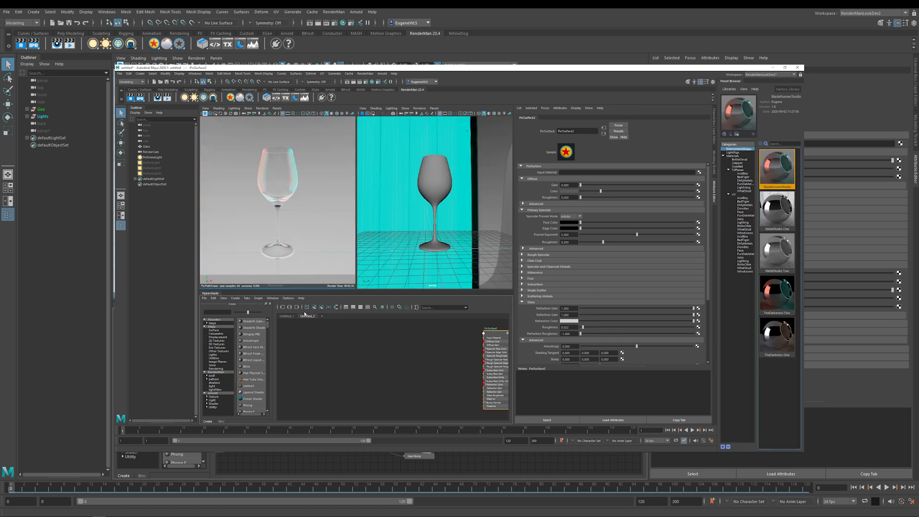
- Set the PxrDomeLight's Rotate Y to 180, spin it further, and bring up TheDarkness One preset's options
left_click(153, 157)
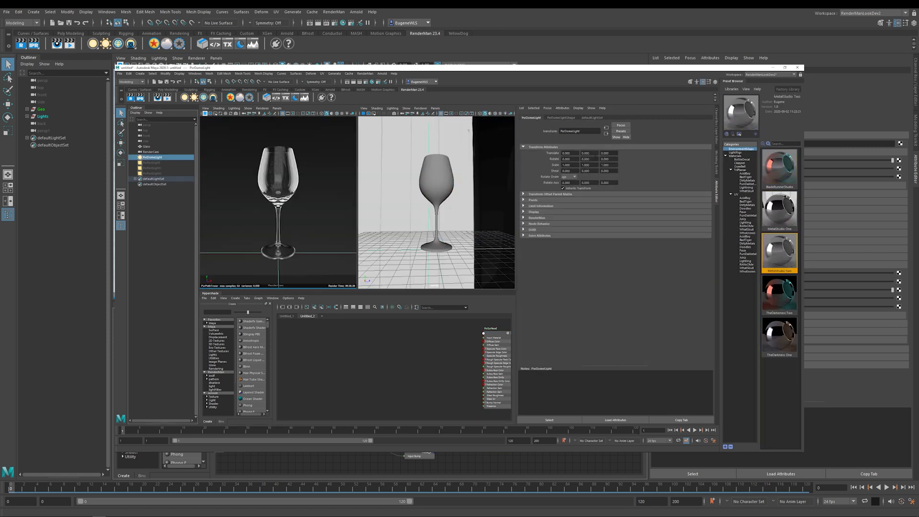
left_click(587, 159)
type("180")
key("Return")
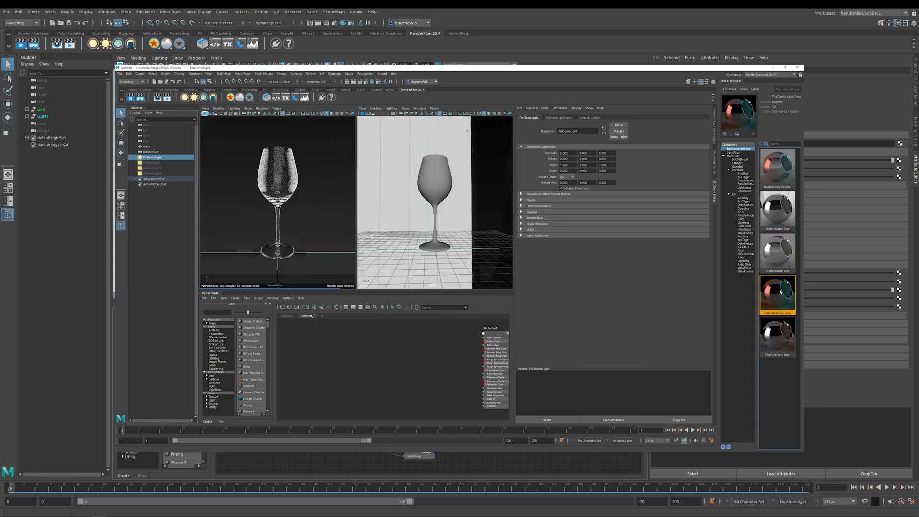
key("e")
left_click_drag(459, 252, 426, 259)
right_click(777, 341)
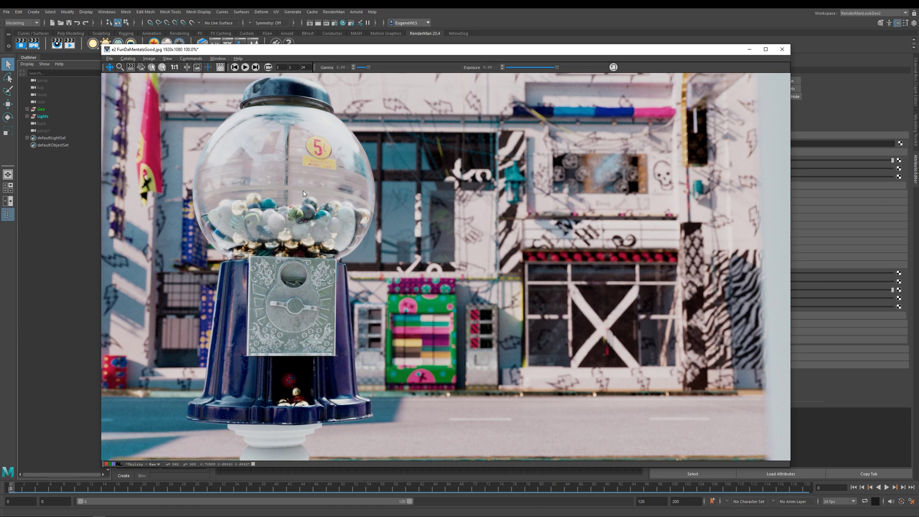
scroll(303, 191, "up", 5)
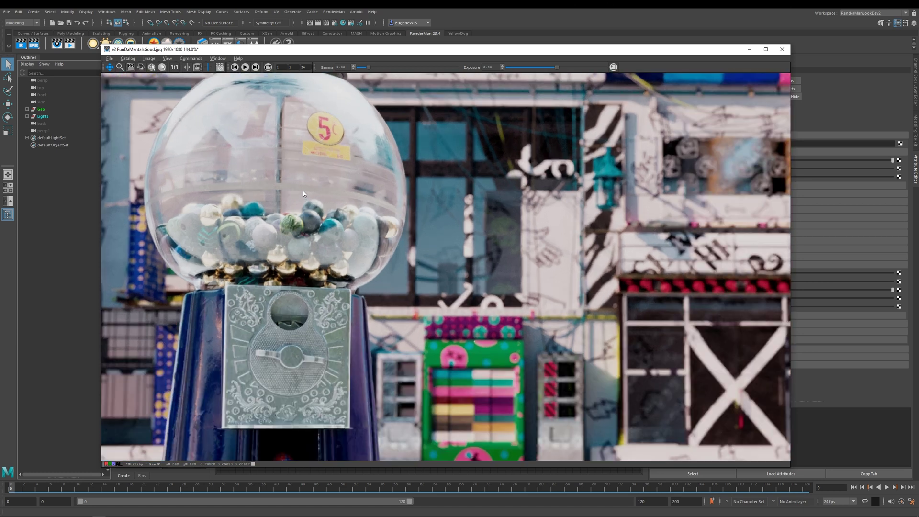
middle_click_drag(279, 161, 389, 263, "alt")
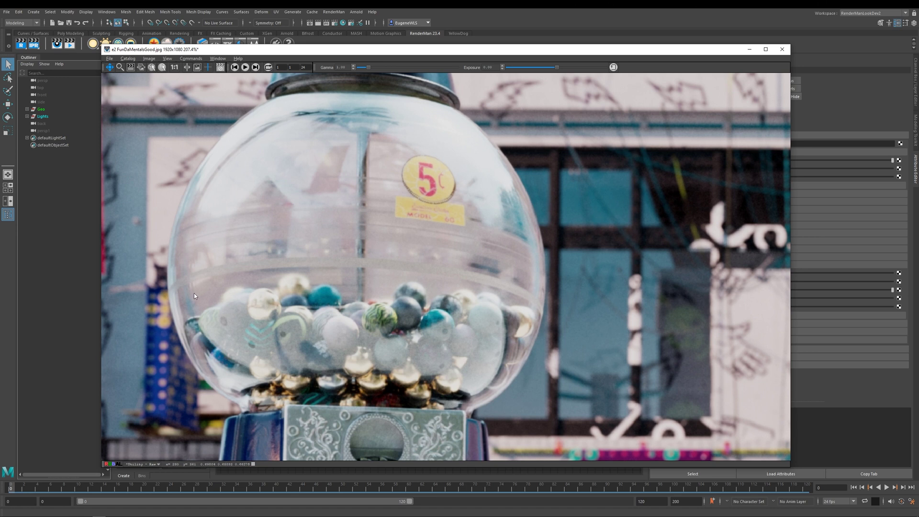
scroll(388, 260, "down", 4)
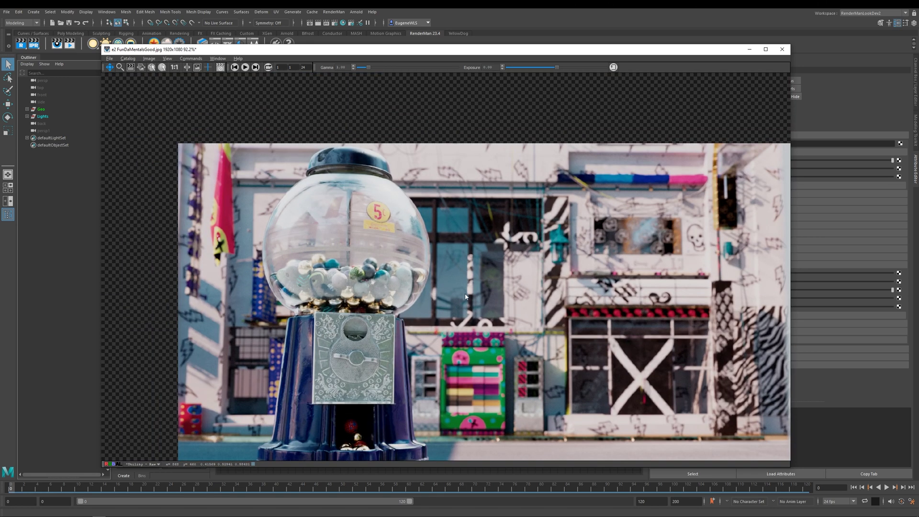
middle_click_drag(464, 292, 374, 259, "alt")
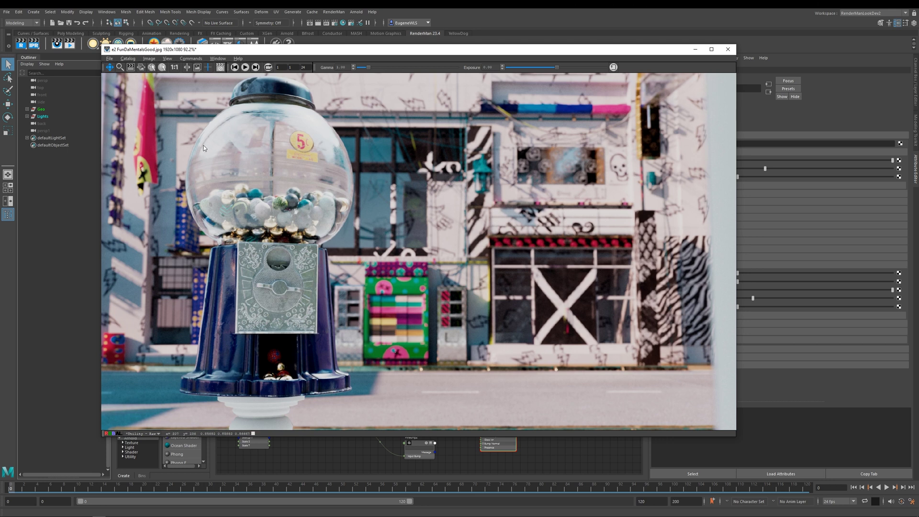
scroll(238, 143, "up", 1)
scroll(219, 127, "up", 1)
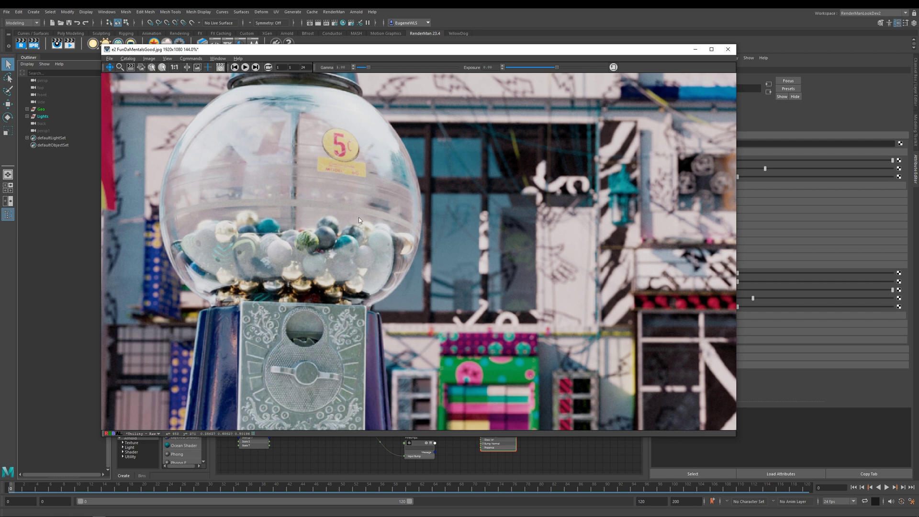
scroll(292, 217, "down", 1)
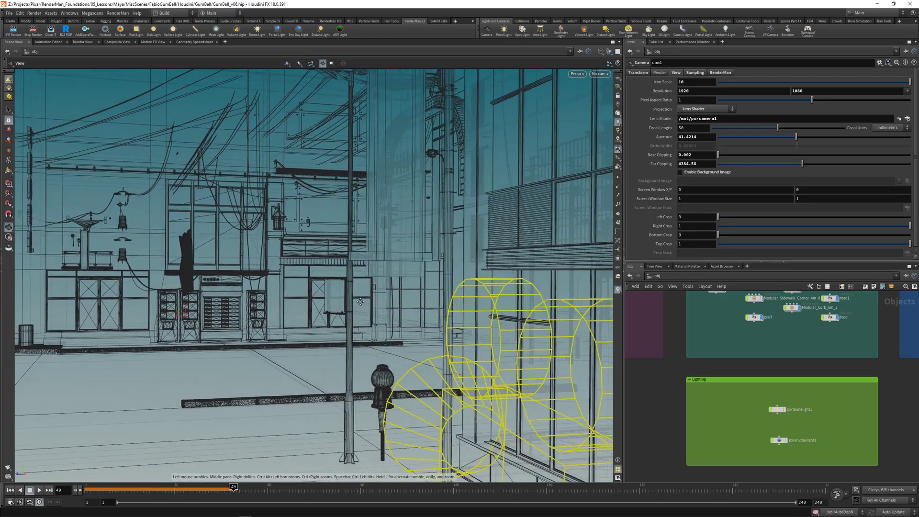
- Frame the right-hand building, then pan cam1 along the street to bring the gumball machine into frame
left_click(341, 320)
scroll(342, 320, "down", 3)
left_click_drag(307, 316, 307, 272)
left_click(572, 297)
key("f")
left_click_drag(572, 297, 236, 483)
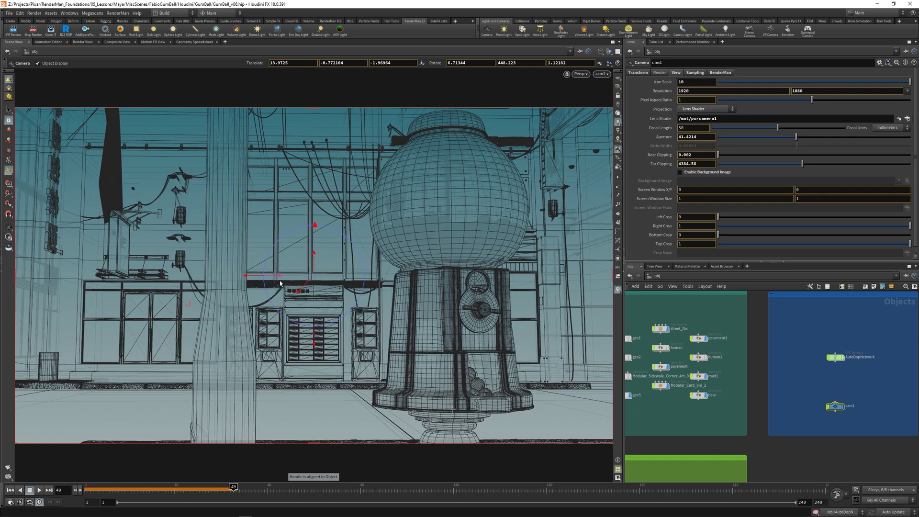
left_click_drag(344, 268, 136, 299)
middle_click_drag(136, 299, 342, 315)
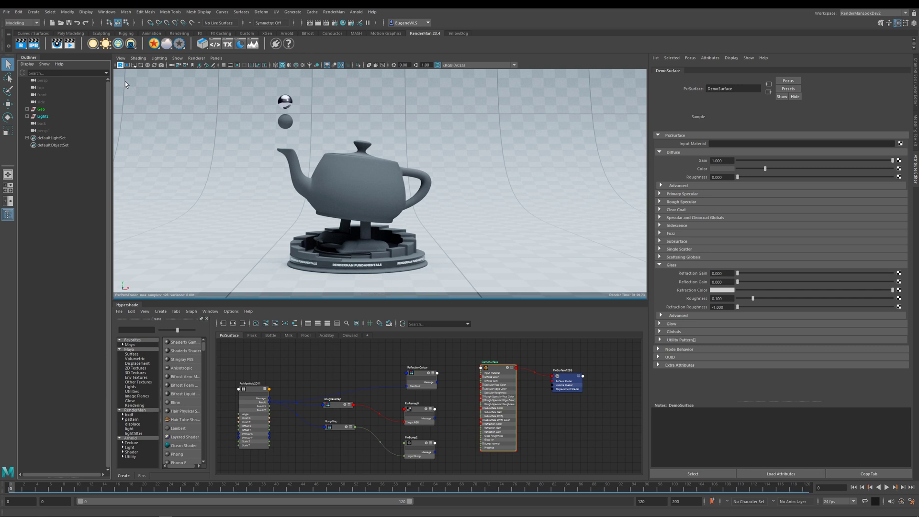
- Draw a render region around the teapot; set refraction and reflection gain to 1, diffuse gain to 0
left_click(141, 64)
left_click_drag(226, 84, 487, 285)
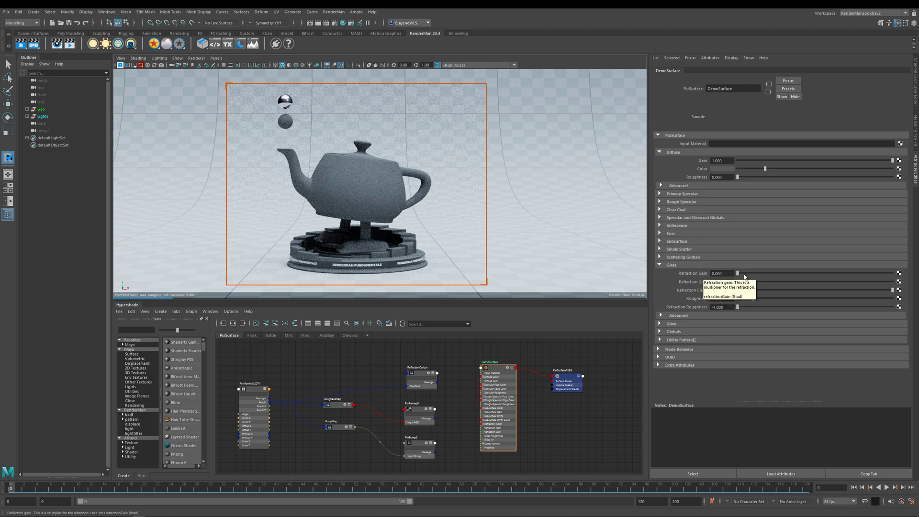
left_click_drag(738, 273, 901, 276)
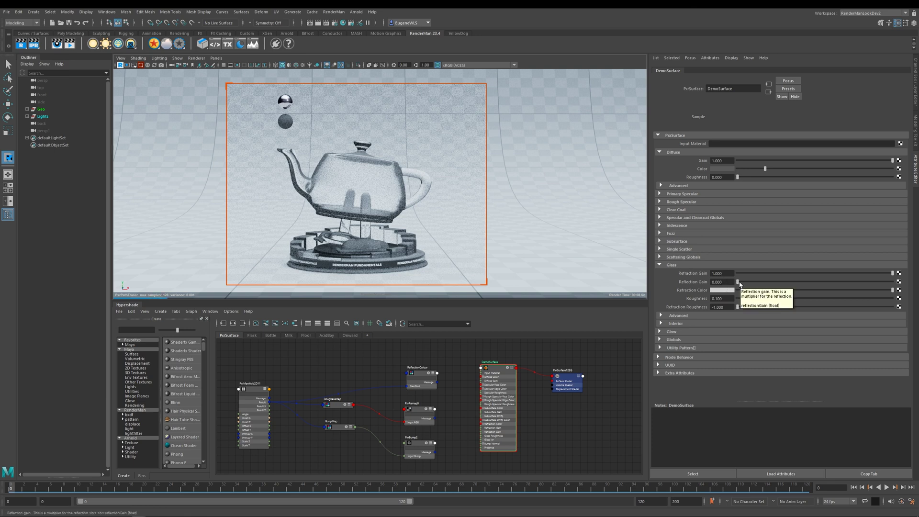
left_click_drag(739, 284, 898, 283)
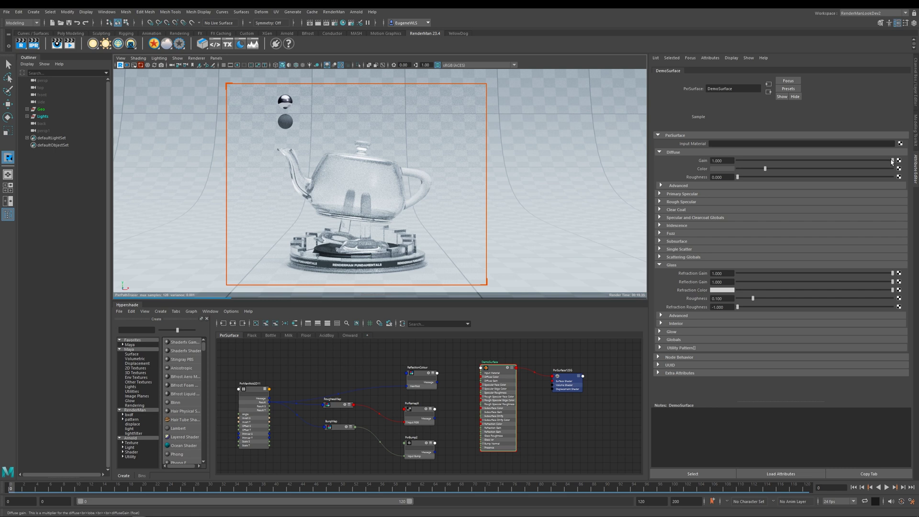
left_click_drag(868, 164, 713, 161)
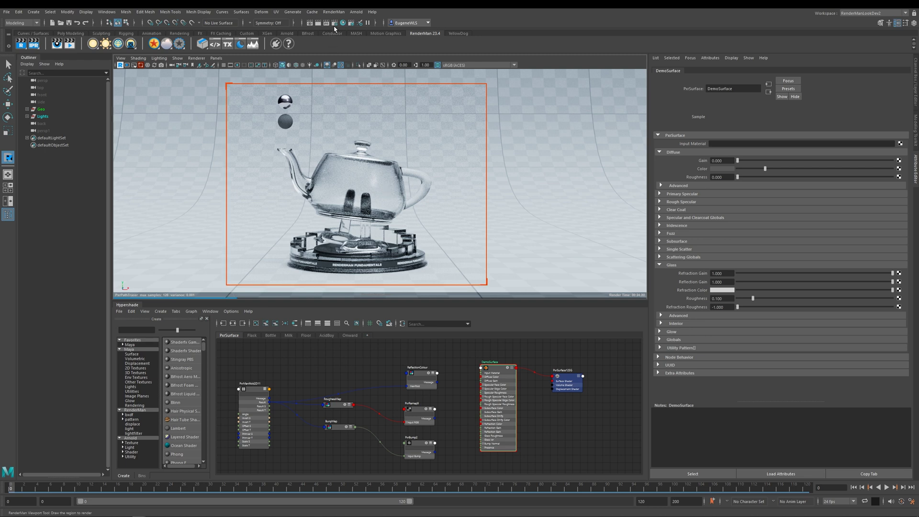
- In Render Settings' RenderMan sampling section, drop Max Specular Depth from 4 to 1
left_click(334, 23)
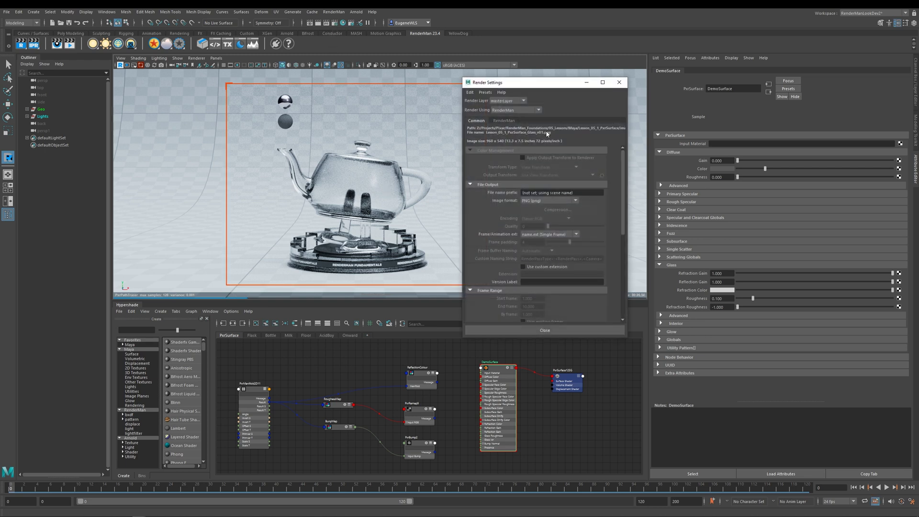
left_click(505, 121)
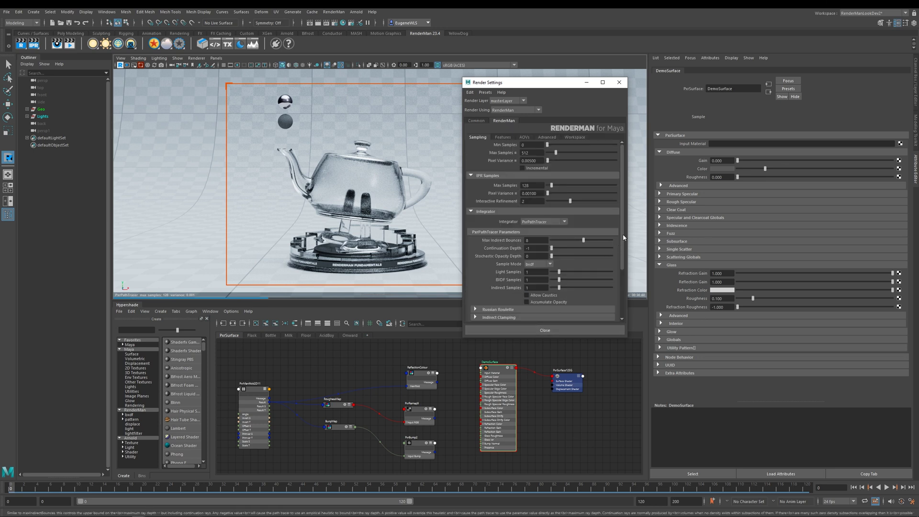
scroll(622, 254, "down", 1)
left_click_drag(622, 254, 624, 300)
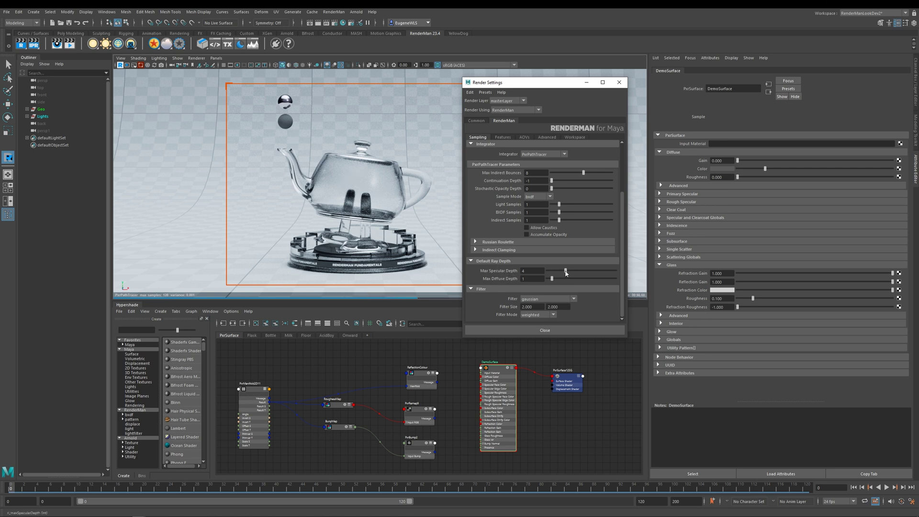
left_click_drag(565, 271, 551, 272)
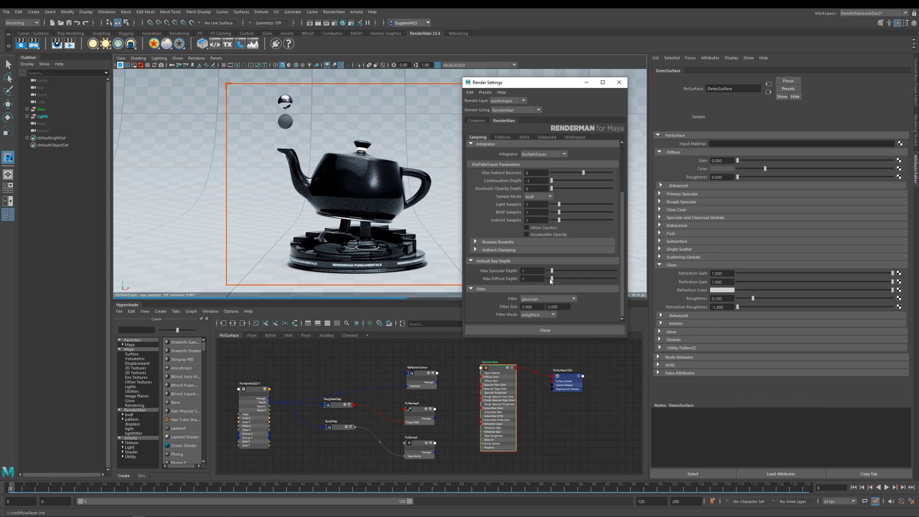
- Step Max Specular Depth up to 2, then 3
left_click_drag(552, 271, 556, 271)
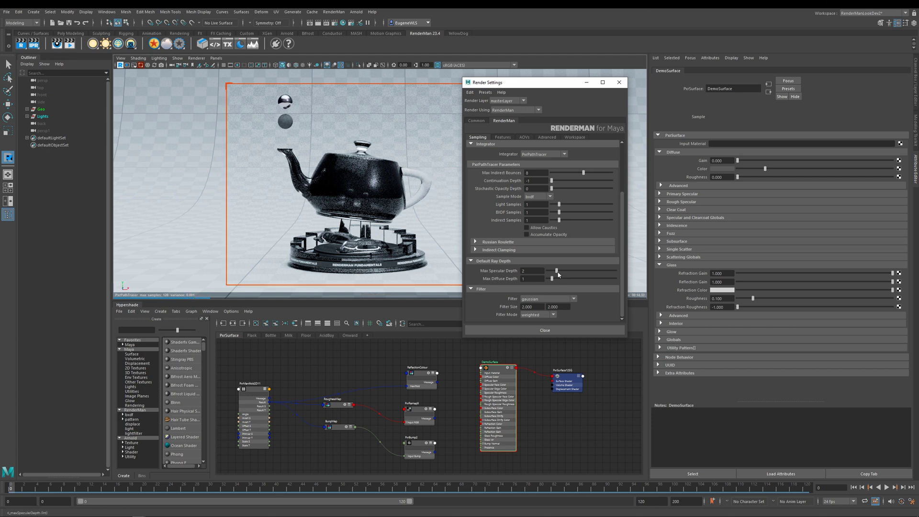
left_click_drag(556, 272, 560, 272)
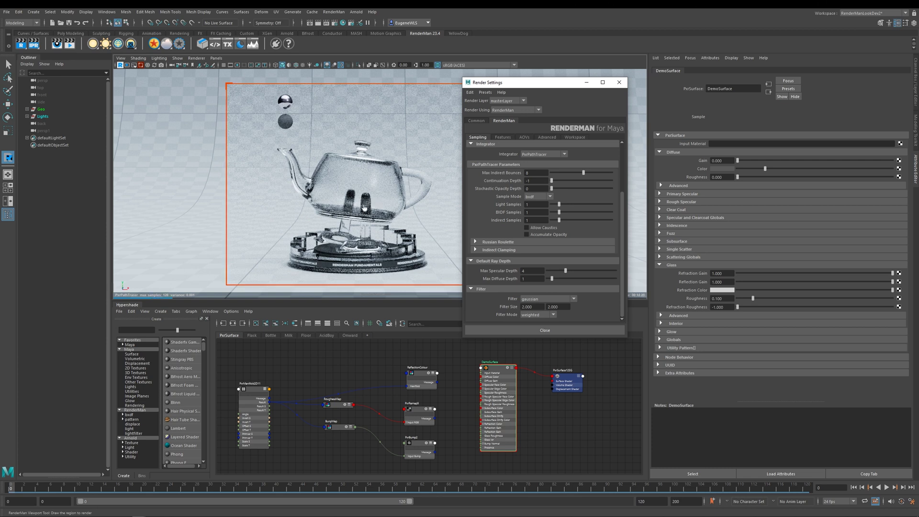
- Step Max Specular Depth through 5, 6, 7 and 8, then back to 7
left_click_drag(566, 272, 570, 273)
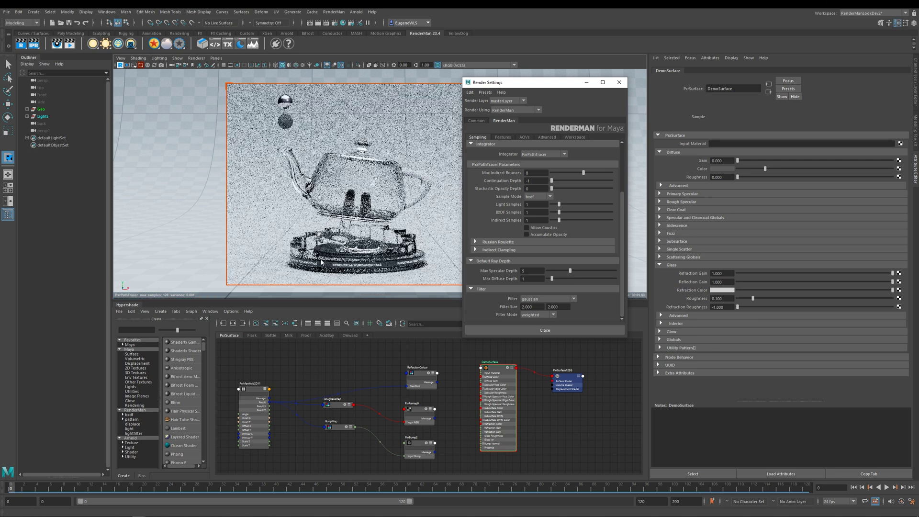
left_click_drag(570, 270, 575, 271)
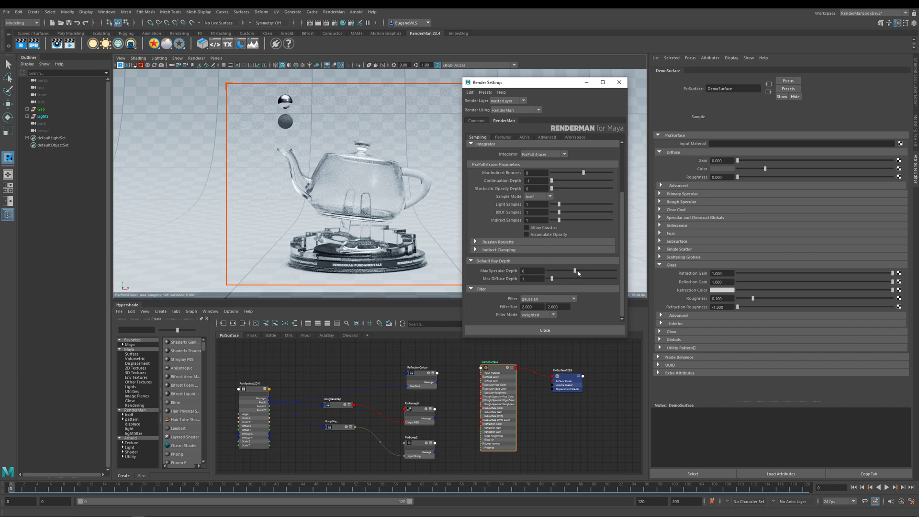
left_click_drag(577, 274, 580, 273)
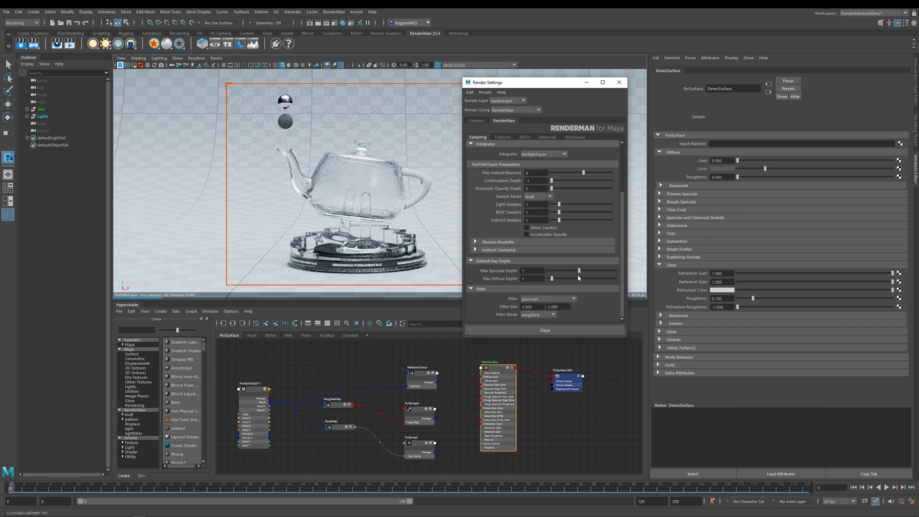
left_click_drag(577, 274, 584, 272)
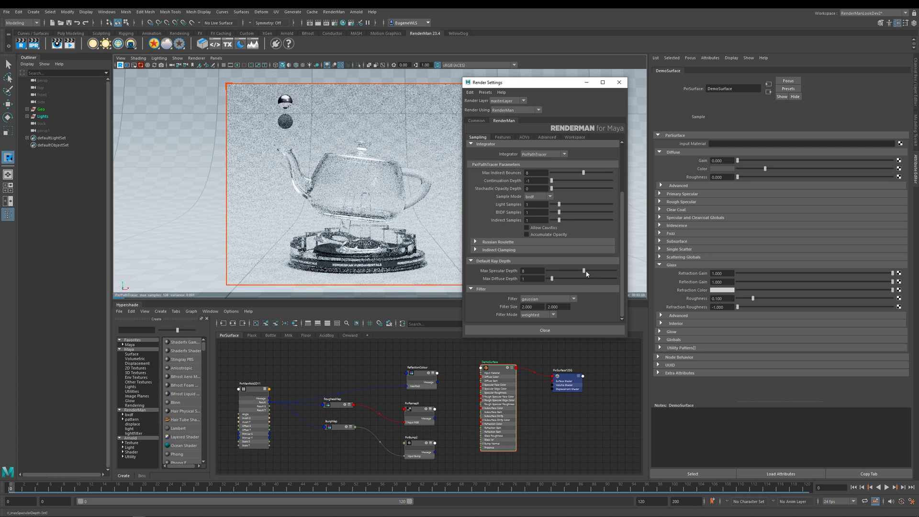
left_click_drag(584, 272, 584, 273)
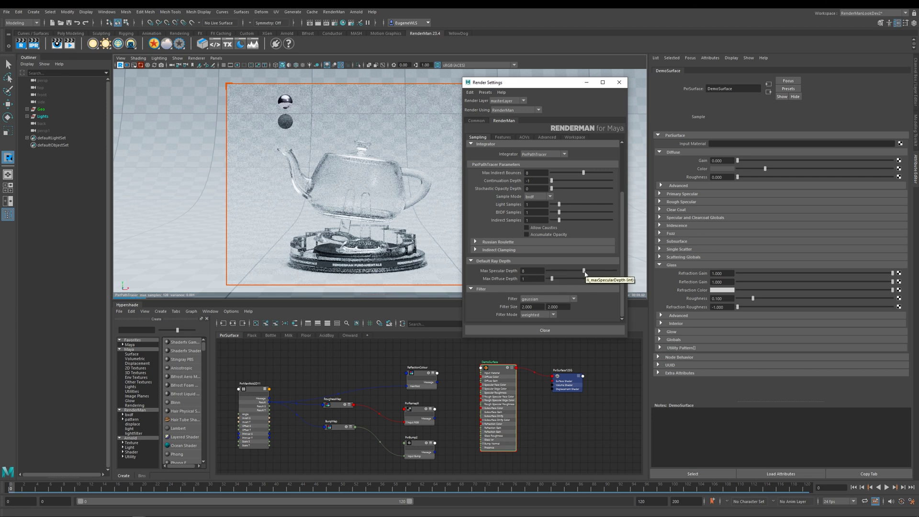
- Set Max Specular Depth to 7, close Render Settings, and try orange refraction colour before restoring light grey
left_click_drag(584, 274, 579, 271)
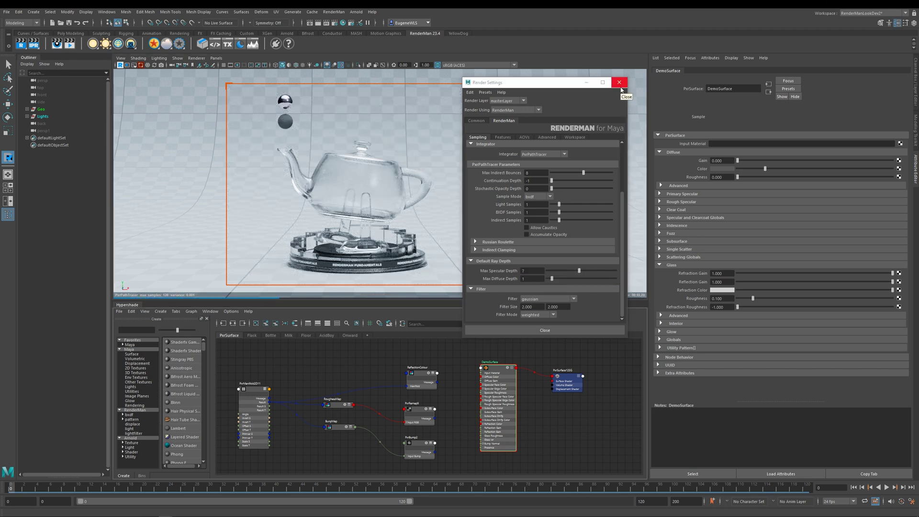
left_click(619, 83)
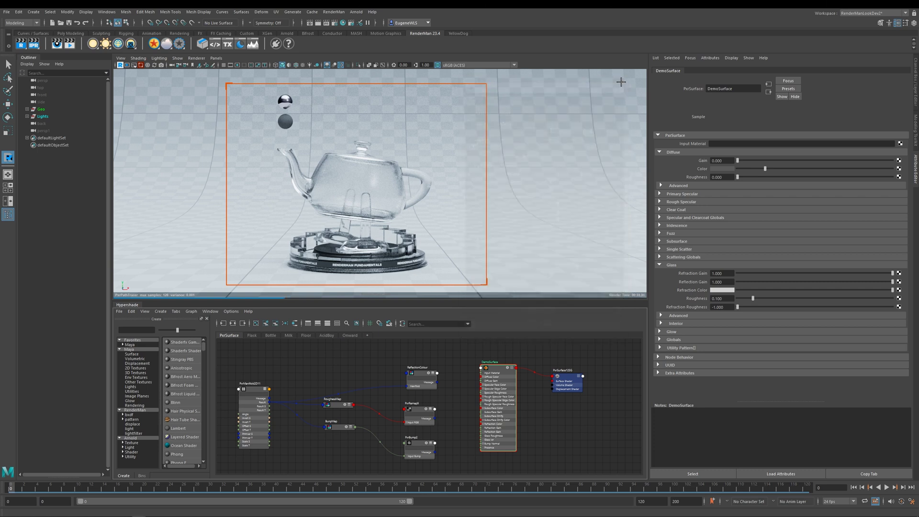
left_click(718, 290)
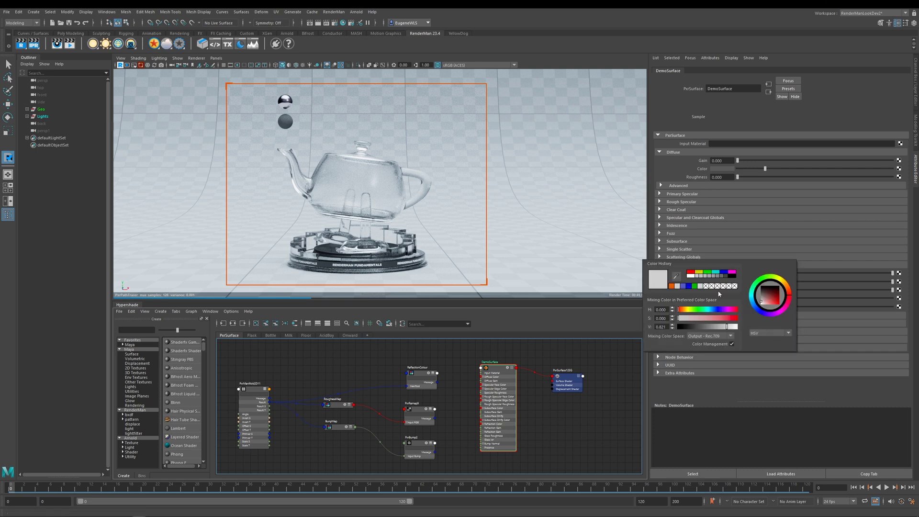
left_click(672, 286)
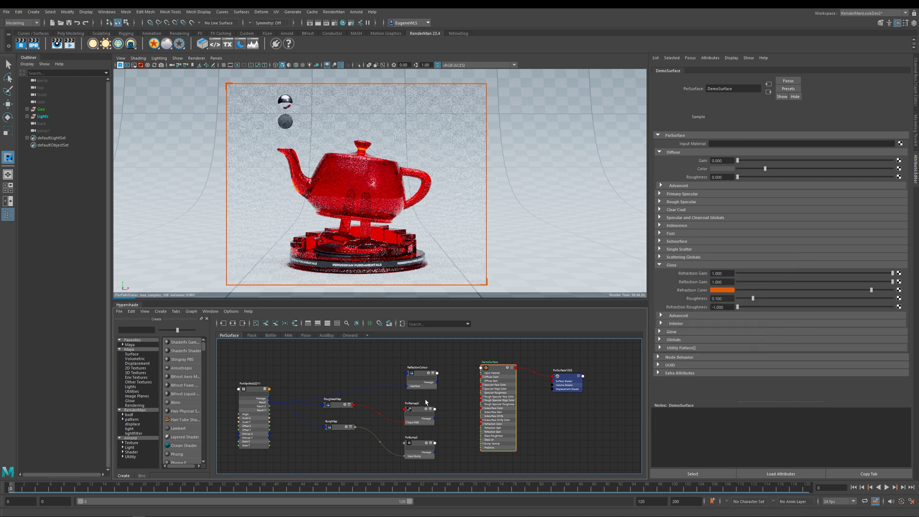
left_click(720, 290)
left_click(690, 276)
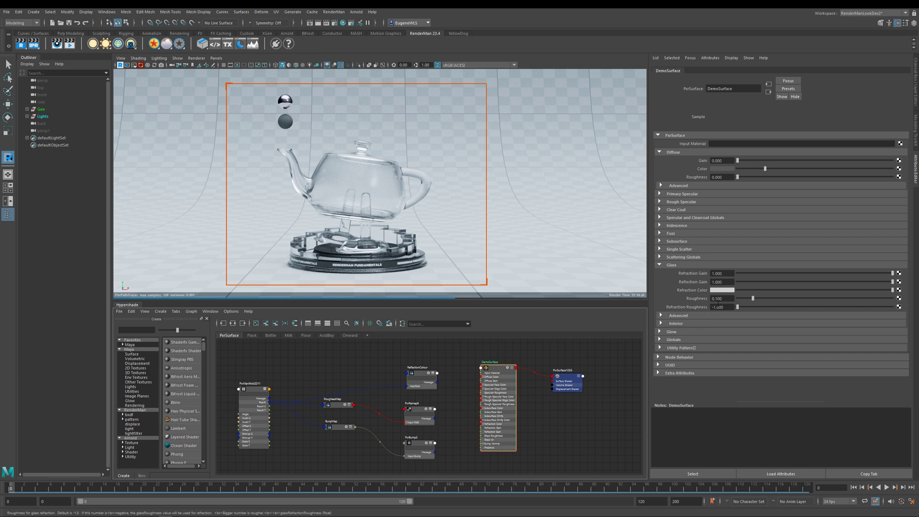
- Test glass roughness at 0.1 and about 0.863, raise refraction roughness to about 0.577, then lower roughness
left_click(743, 299)
left_click_drag(753, 300, 870, 296)
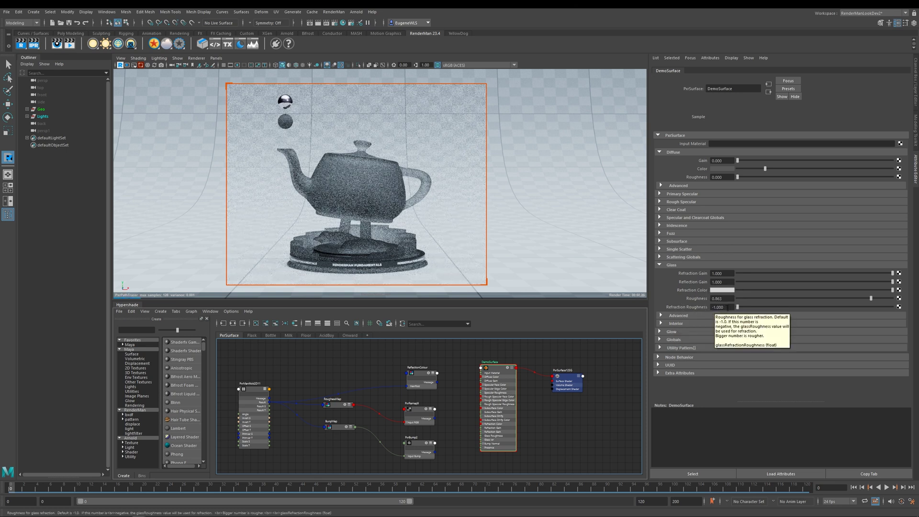
left_click_drag(737, 307, 859, 310)
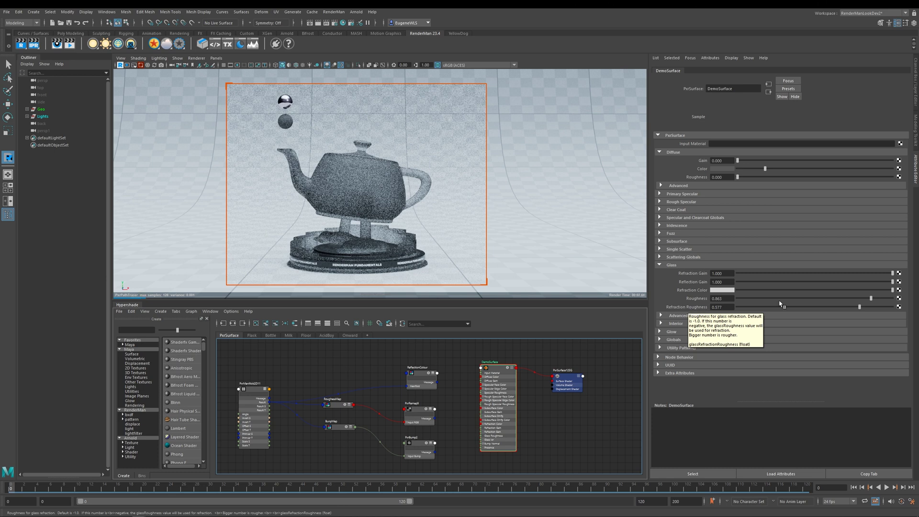
left_click_drag(869, 299, 728, 300)
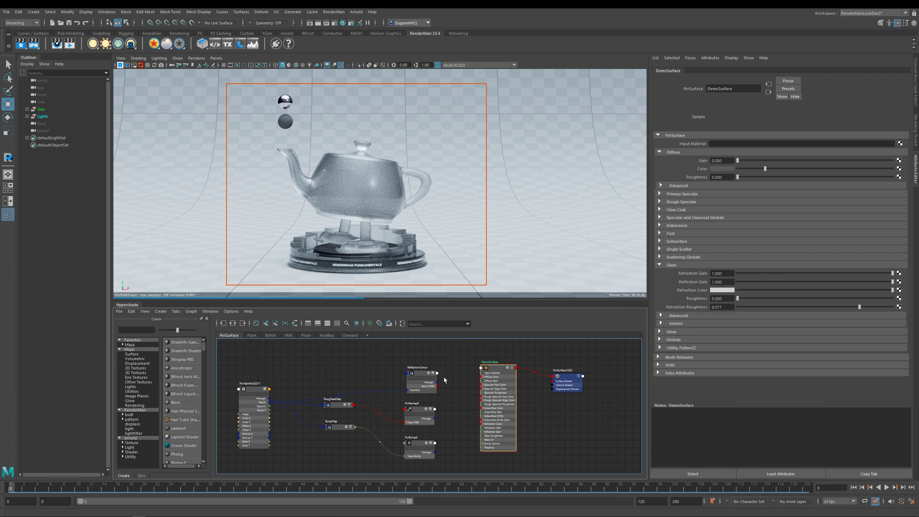
- Connect PxrRemap9's result to the DemoSurface glass roughness
scroll(445, 380, "up", 4)
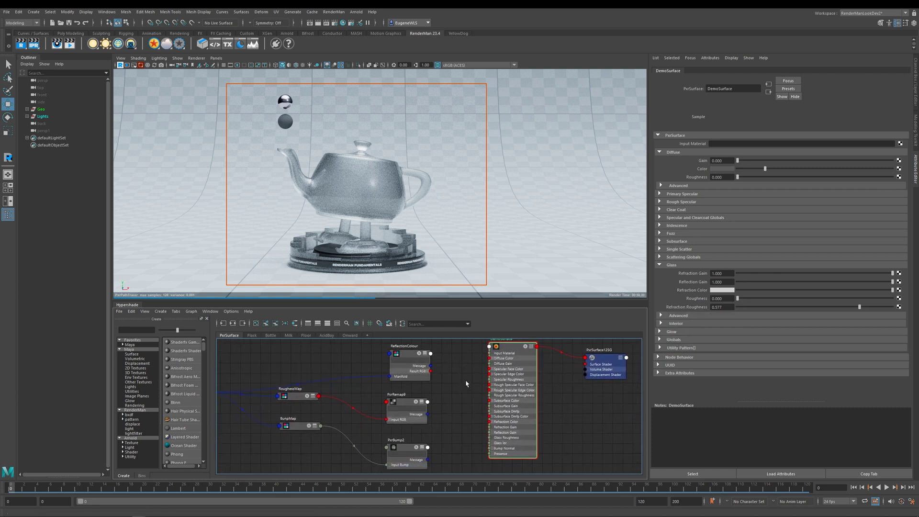
left_click_drag(407, 403, 490, 424)
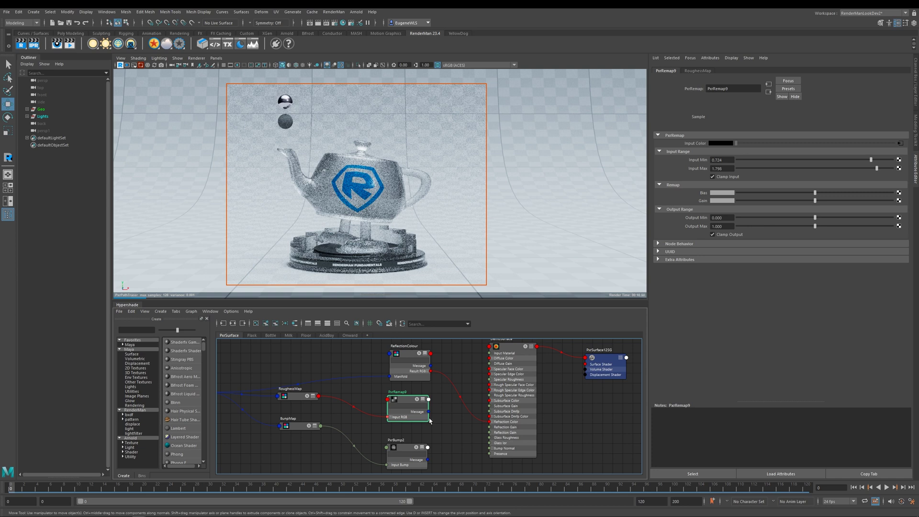
key("3")
left_click_drag(430, 438, 490, 438)
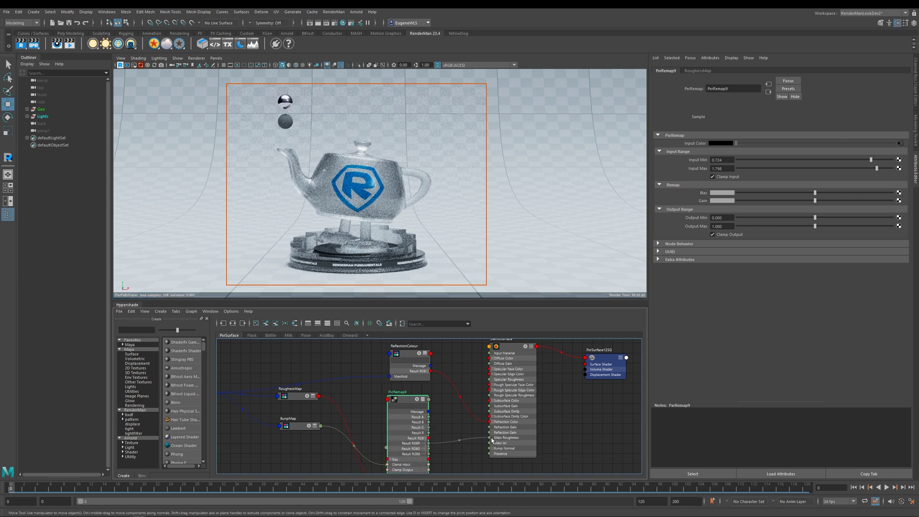
- Reset refraction roughness to -1 and connect PxrBump2's normal result to Bump Normal
left_click(515, 348)
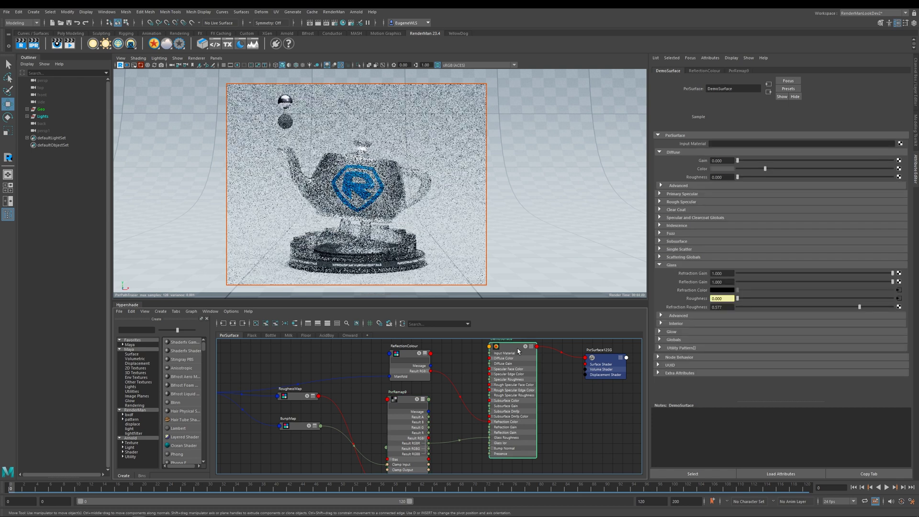
left_click_drag(761, 309, 739, 309)
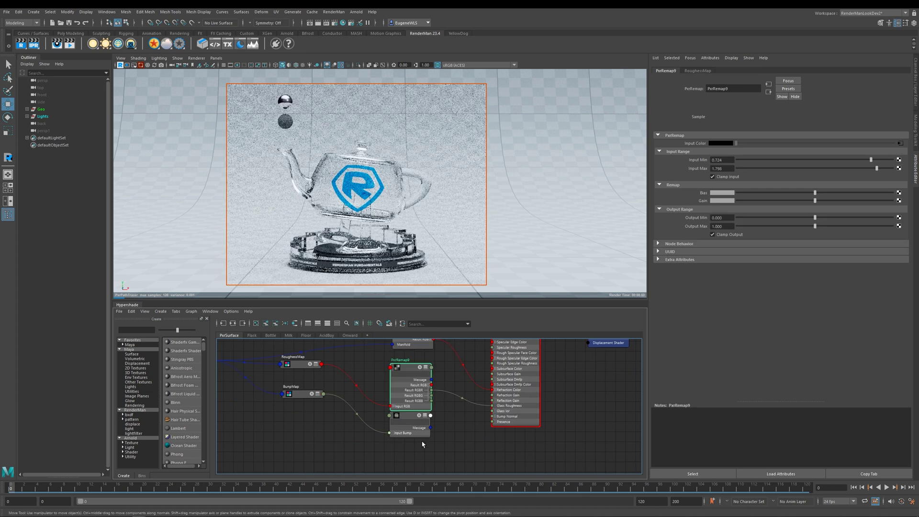
left_click(410, 426)
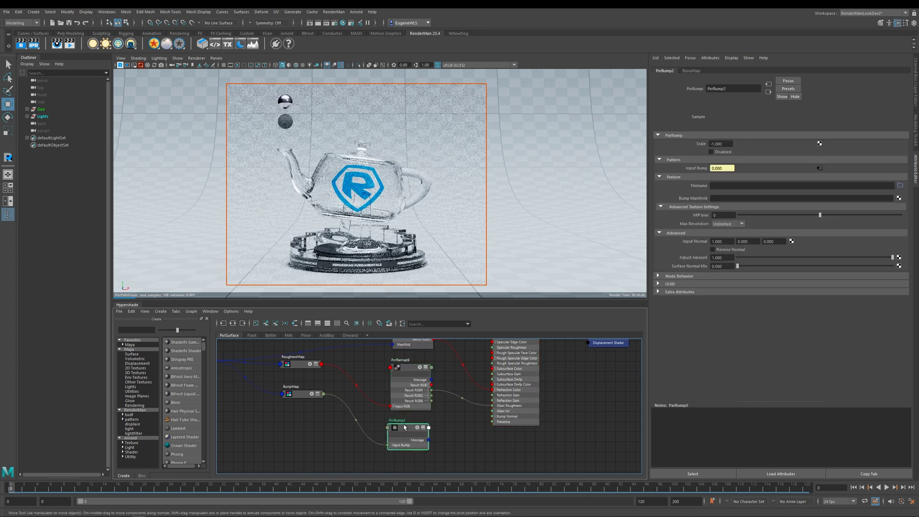
key("3")
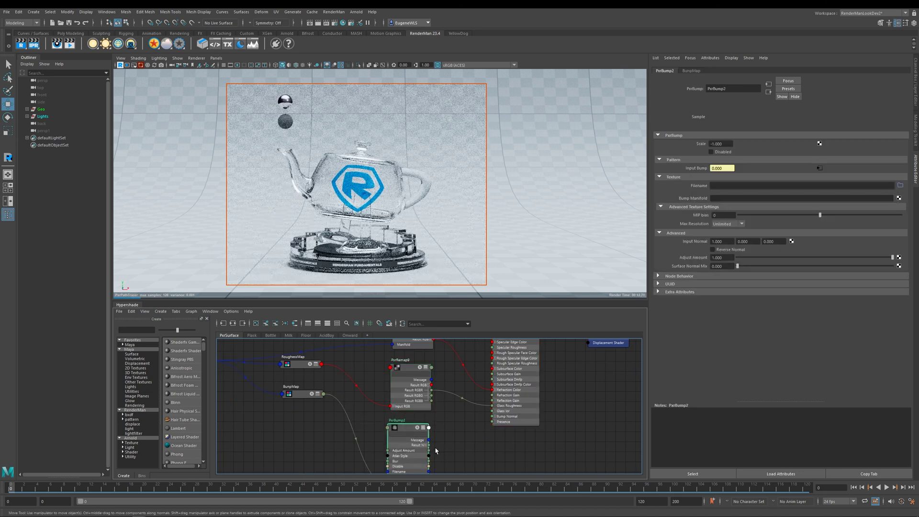
left_click_drag(429, 445, 495, 416)
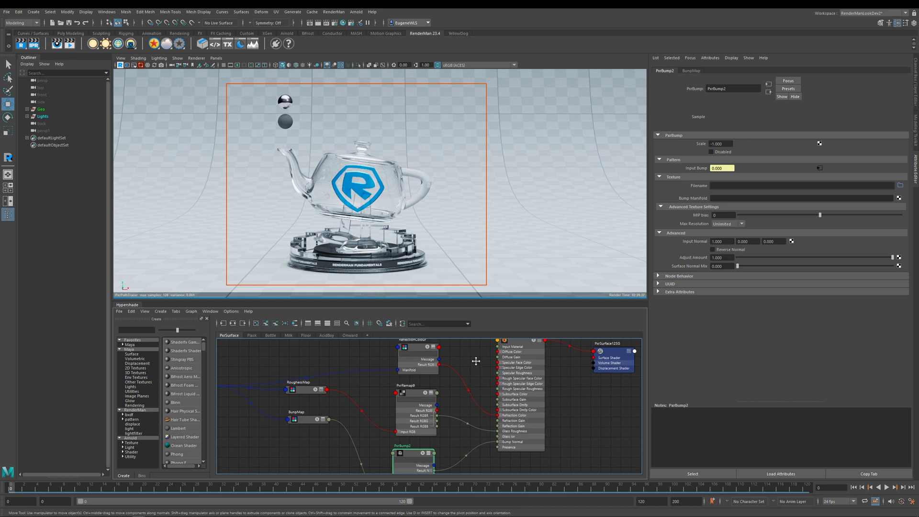
middle_click_drag(472, 354, 473, 383, "alt")
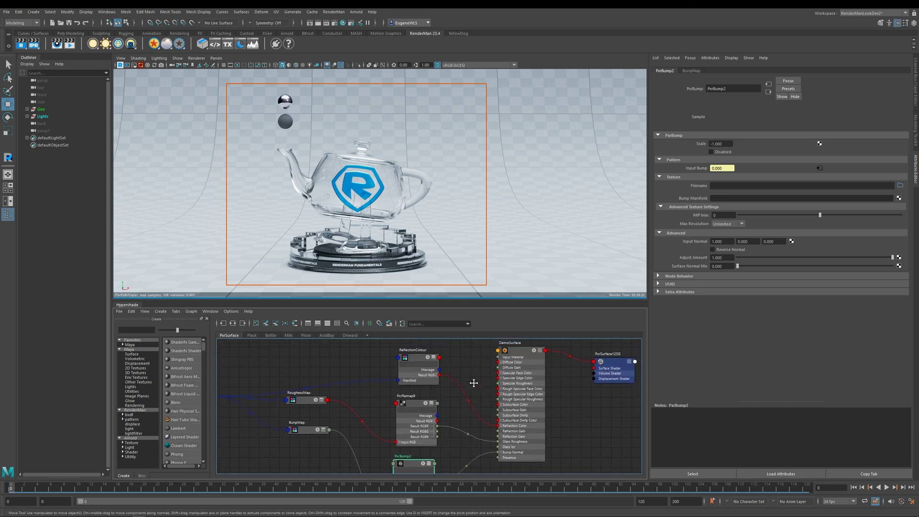
left_click(427, 360)
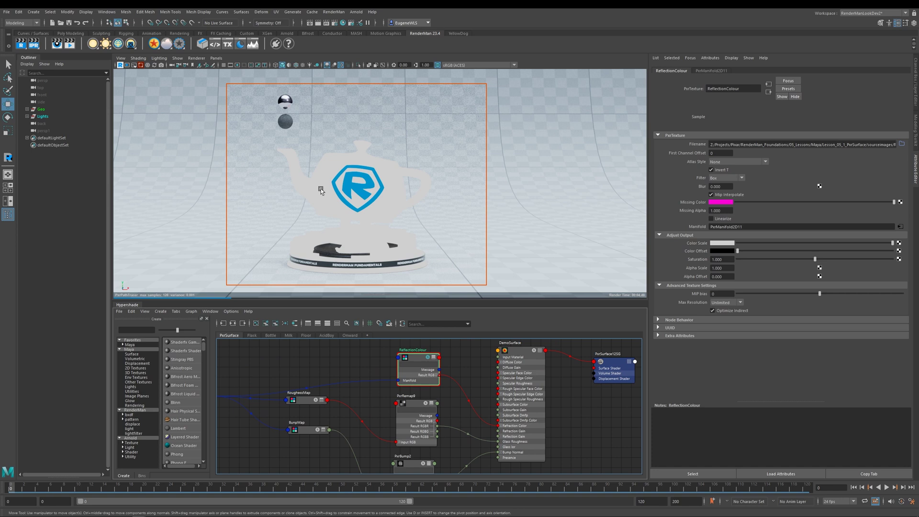
key("Down")
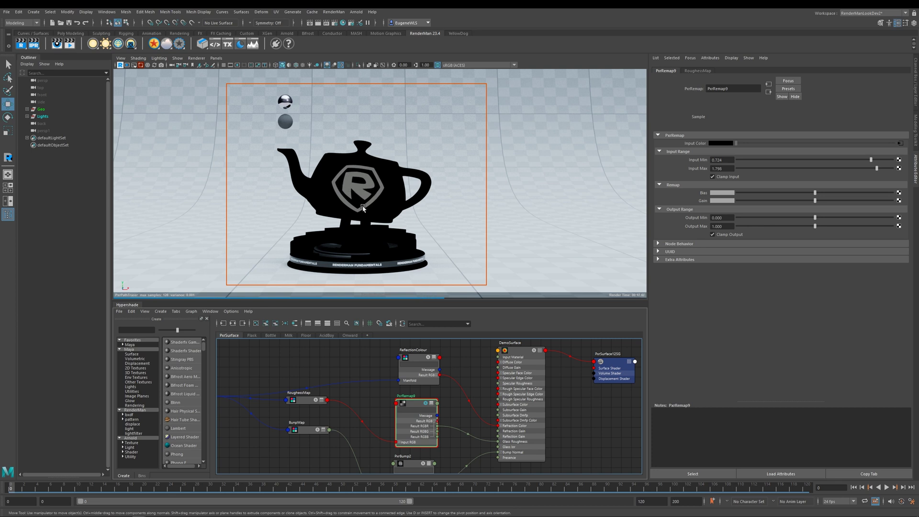
left_click(412, 463)
middle_click_drag(413, 463, 409, 418, "alt")
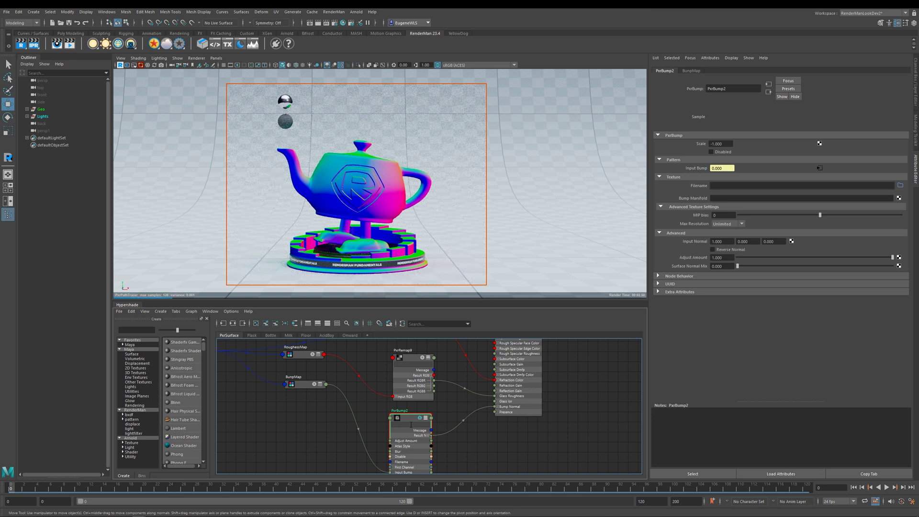
left_click(602, 456)
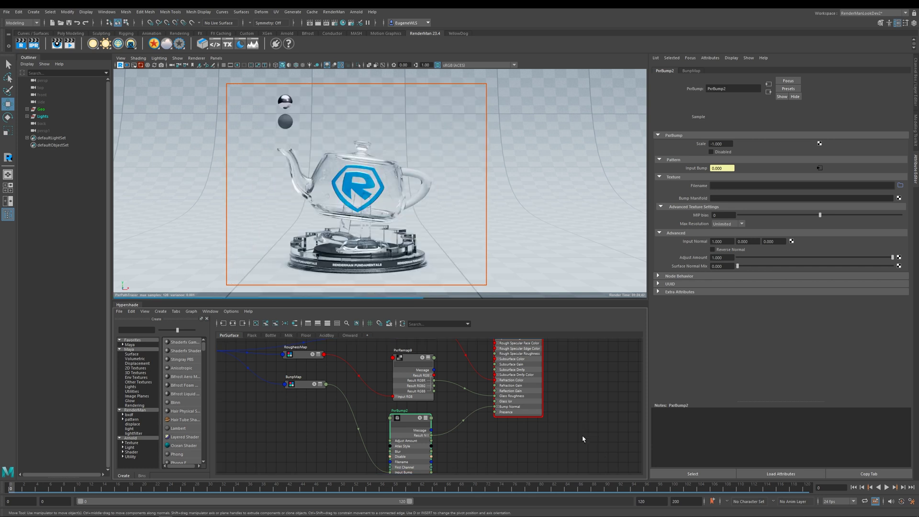
- Show DemoSurface's Glass > Advanced settings and start editing the 1.500 refractive index
left_click(535, 411)
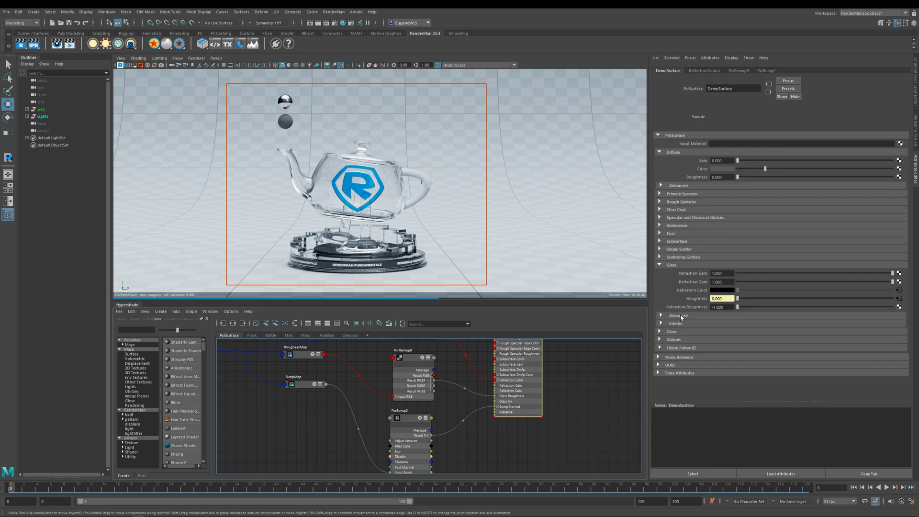
left_click(679, 316)
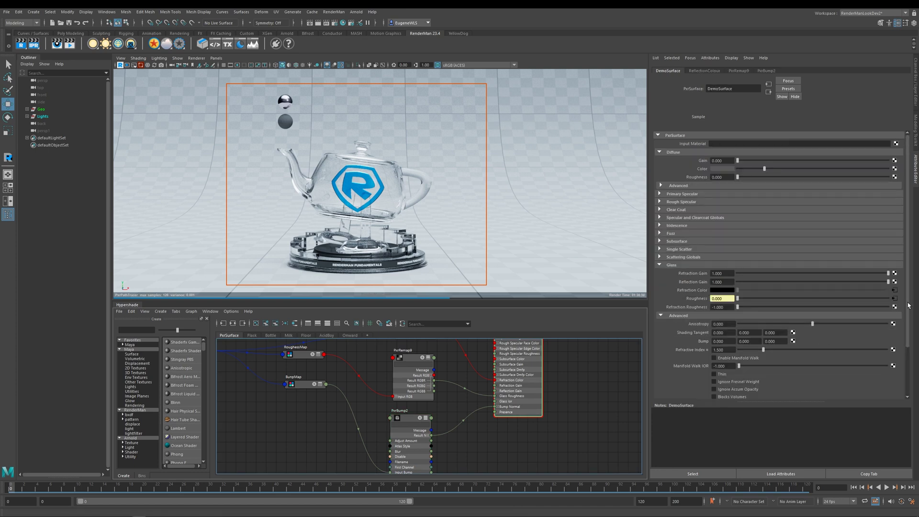
scroll(908, 305, "down", 1)
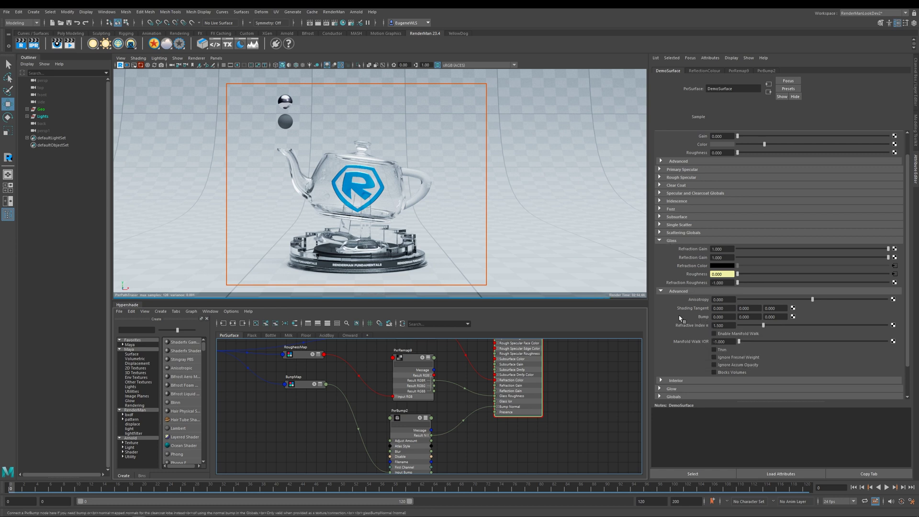
key("Tab")
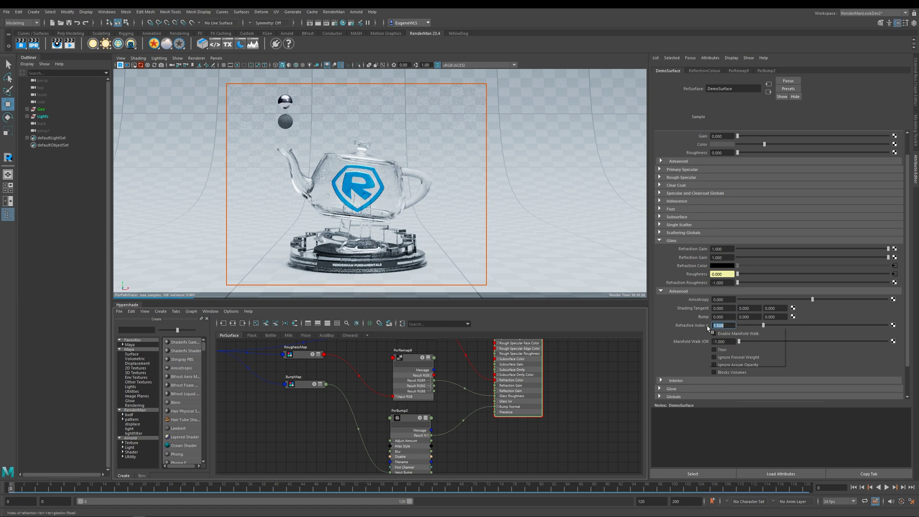
- Try the Liquid > Beer refractive index preset, then apply Plastic > Lucite (1.490)
right_click(714, 327)
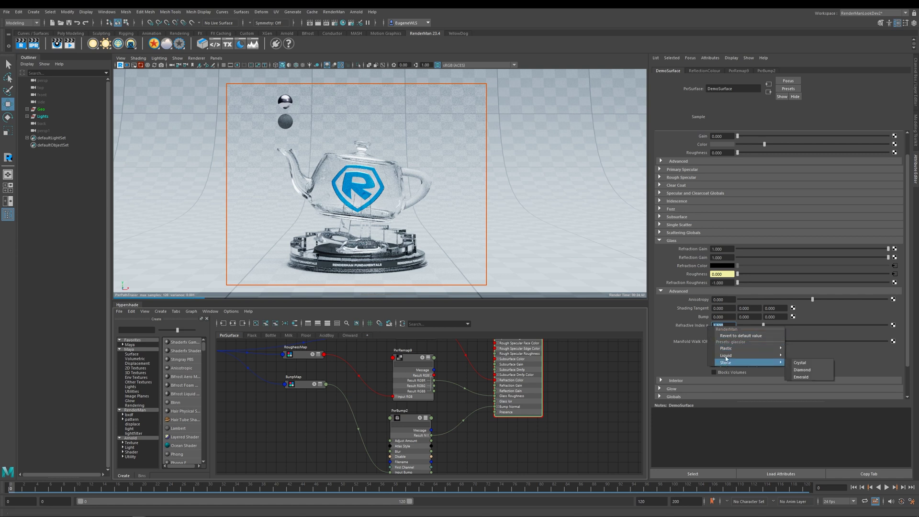
mouse_move(726, 358)
left_click(799, 362)
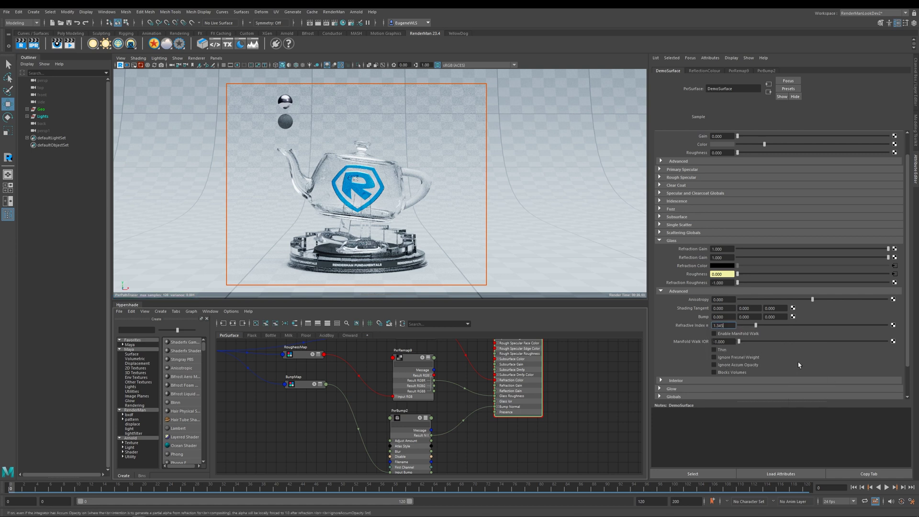
right_click(714, 327)
mouse_move(765, 348)
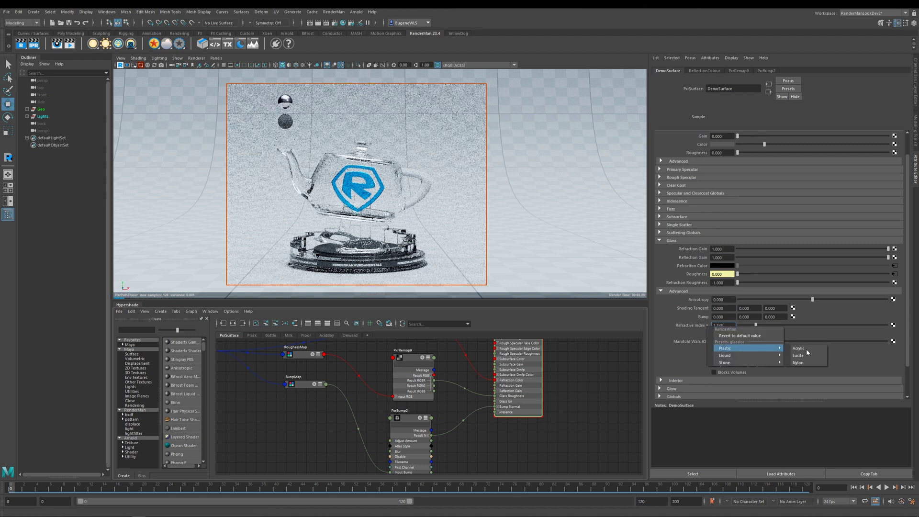
left_click(806, 355)
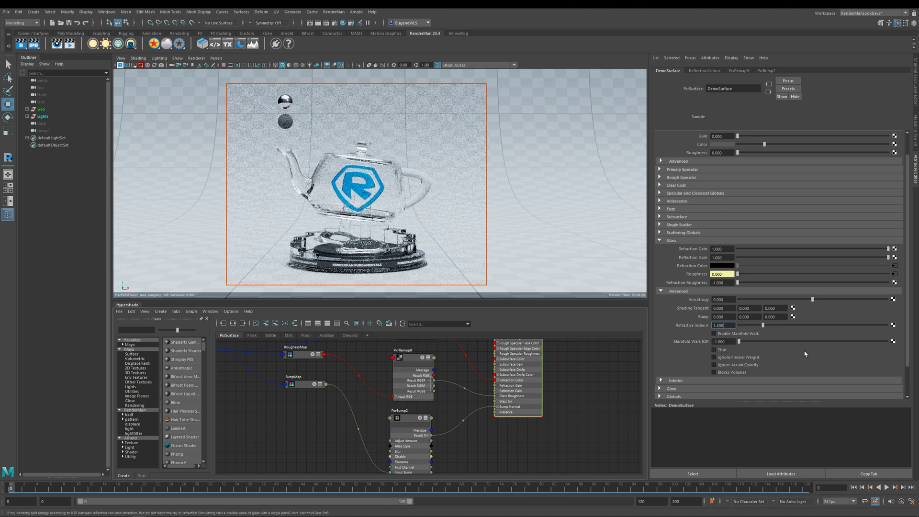
- Enable Thin glass on the teapot material and reveal the Interior scatter albedo and extinction settings
left_click(714, 351)
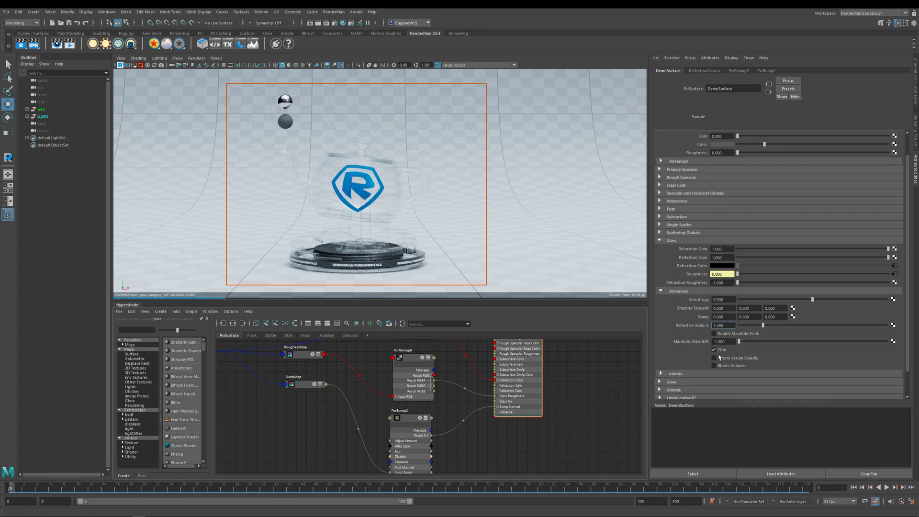
left_click(675, 373)
scroll(682, 357, "down", 2)
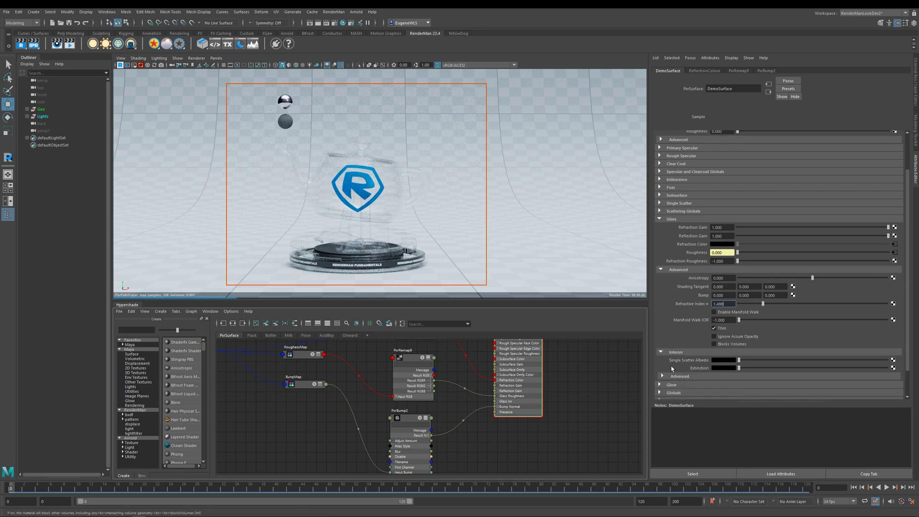